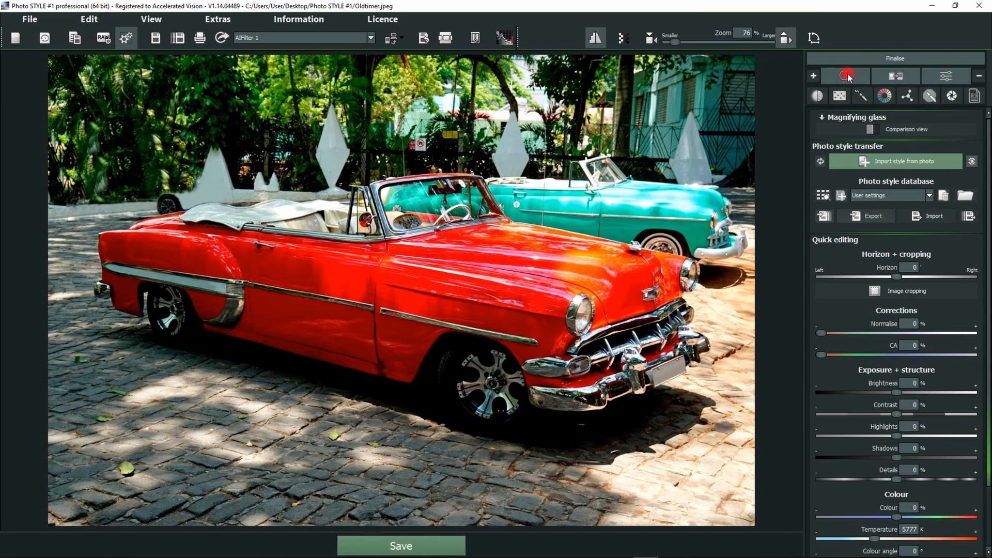
Step: Expand the magnifying glass preview and collapse it again
click(847, 117)
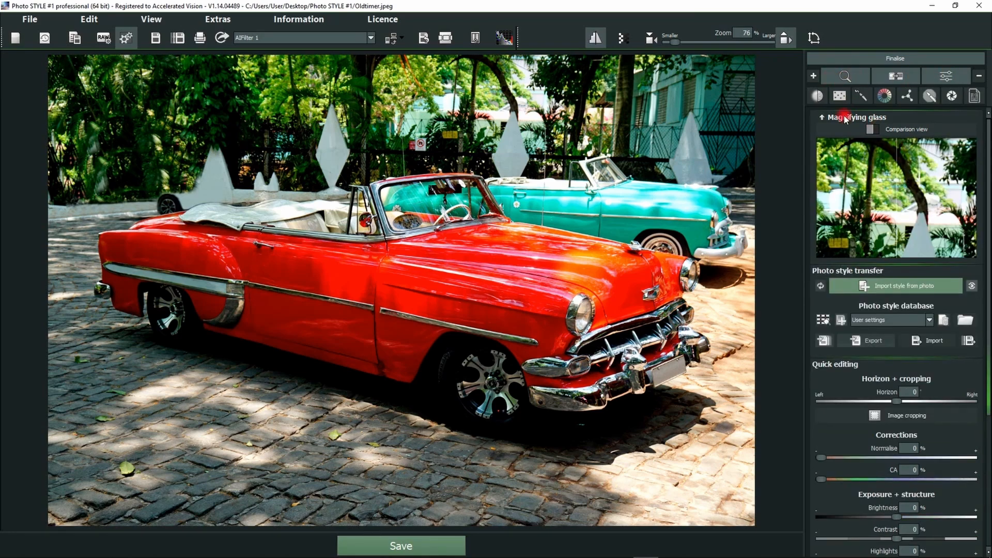
click(838, 118)
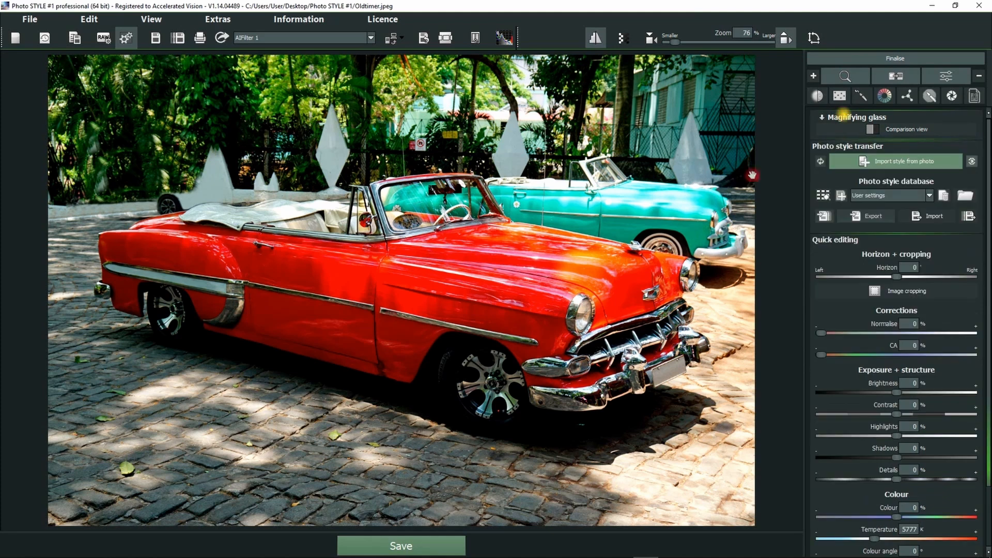
click(893, 75)
click(893, 75)
Step: Import the photo style from the Firefighter image and apply it to the car photo
drag(988, 163, 989, 191)
scroll(989, 313, up, 1)
click(885, 159)
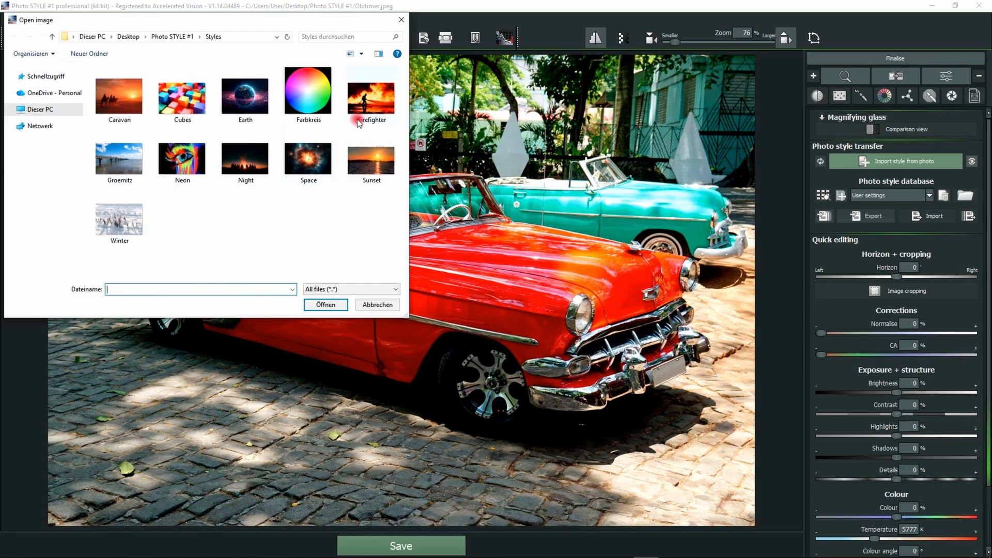
double_click(361, 99)
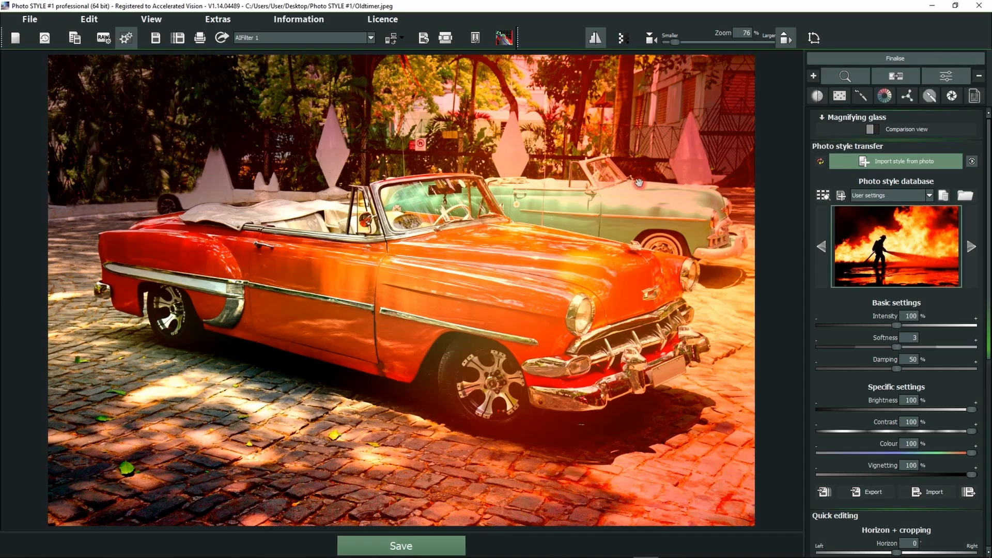
Step: Replace the applied photo style with the one imported from the Cubes image
scroll(988, 170, down, 1)
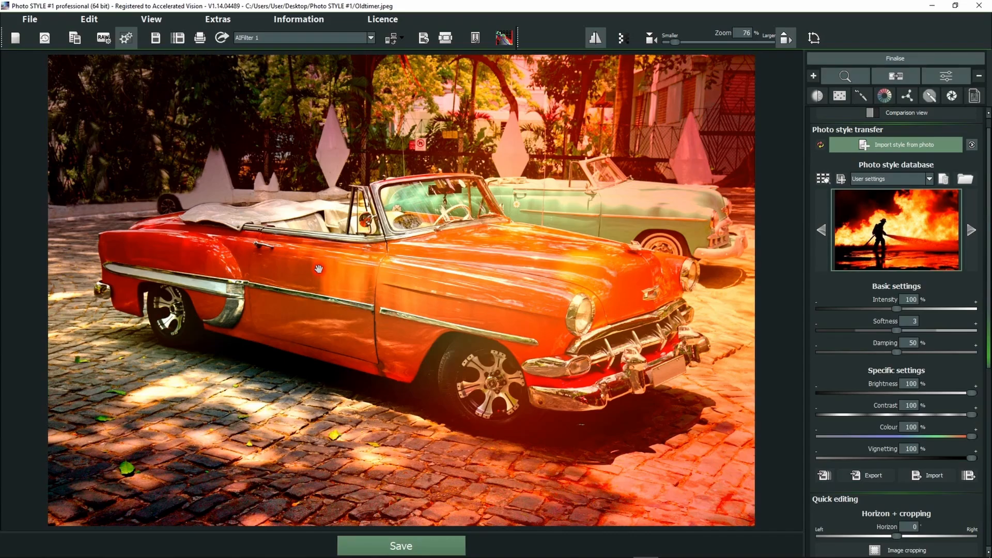
click(921, 237)
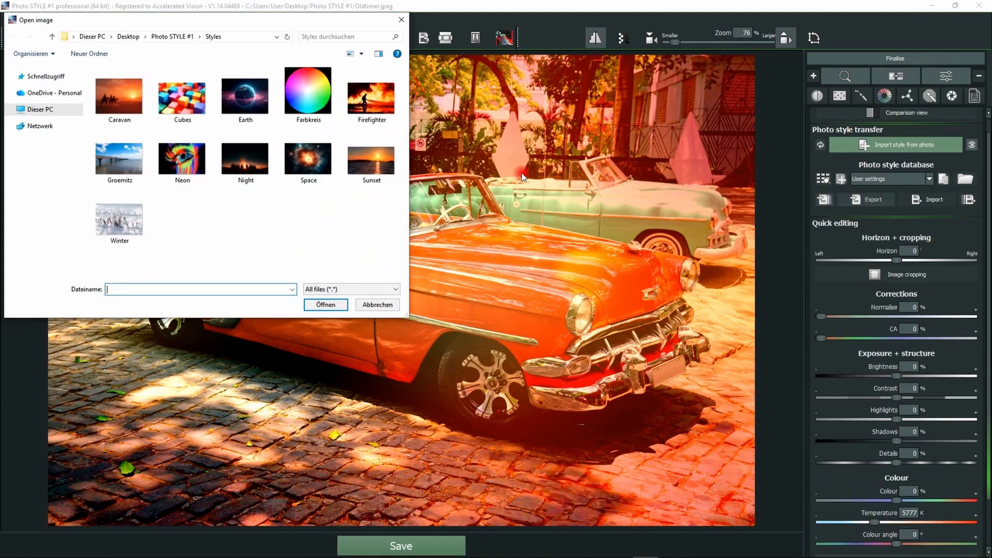
click(176, 105)
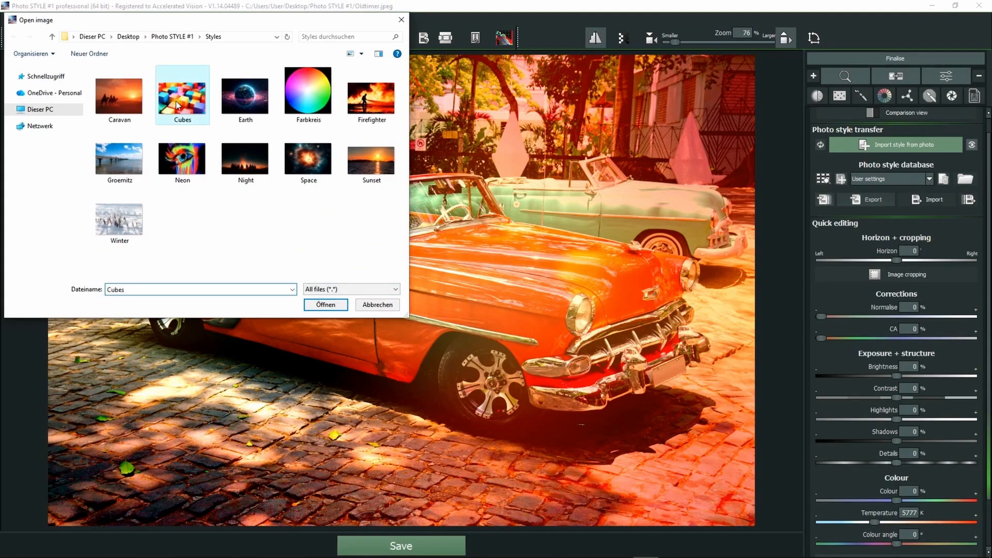
double_click(176, 105)
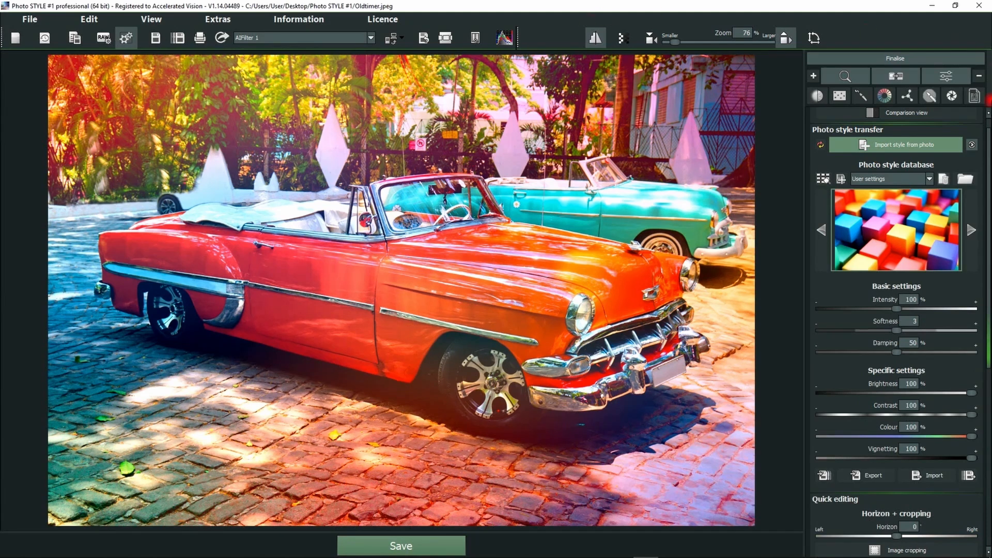
Step: Try horizon rotations of 39 and -59 arc minutes, reset the horizon, and view the image cropping window without applying a crop
drag(988, 161, 988, 347)
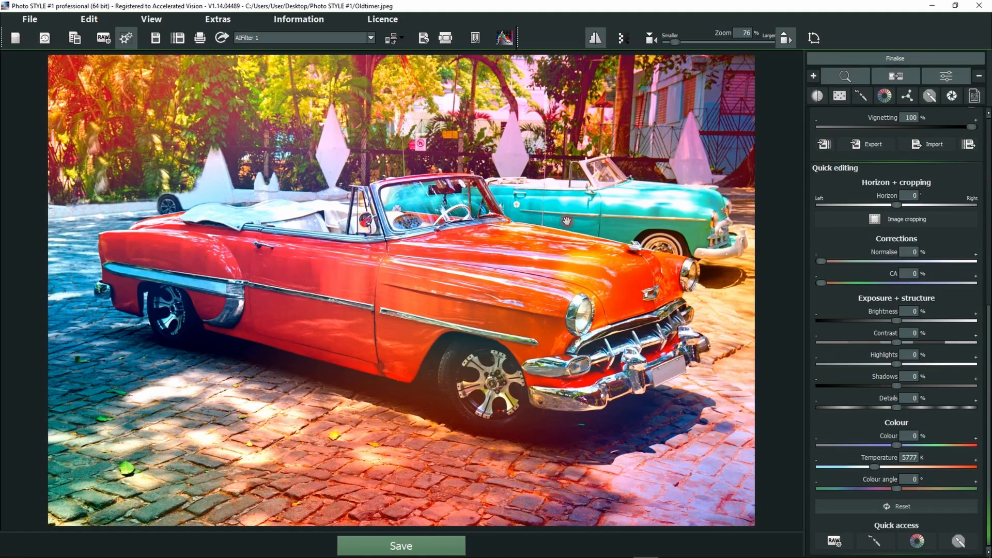
drag(896, 205, 905, 206)
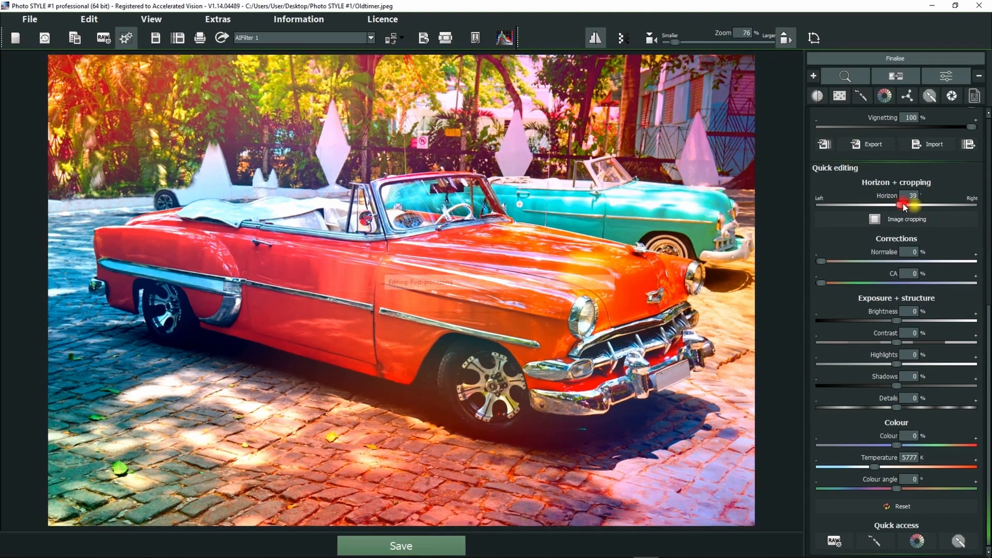
drag(904, 204, 887, 205)
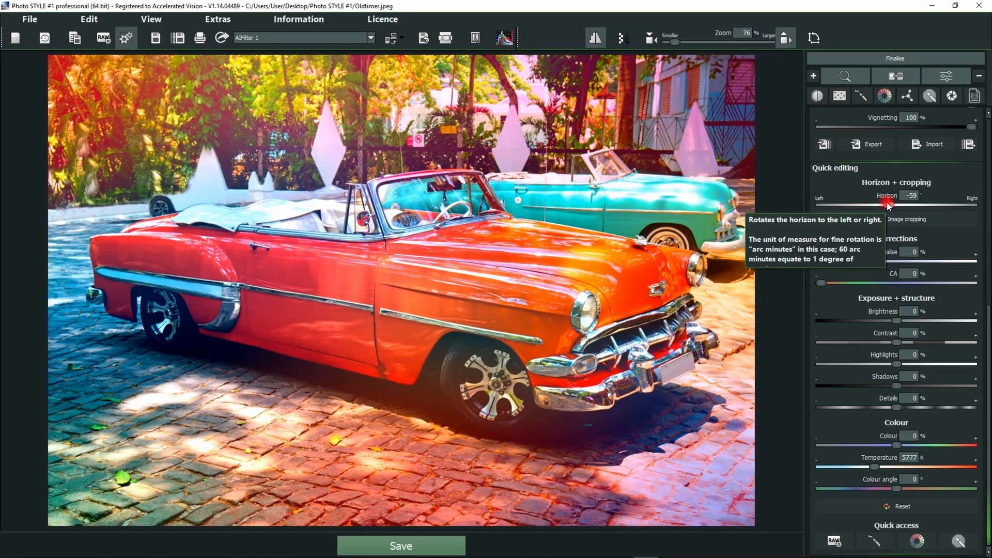
double_click(888, 205)
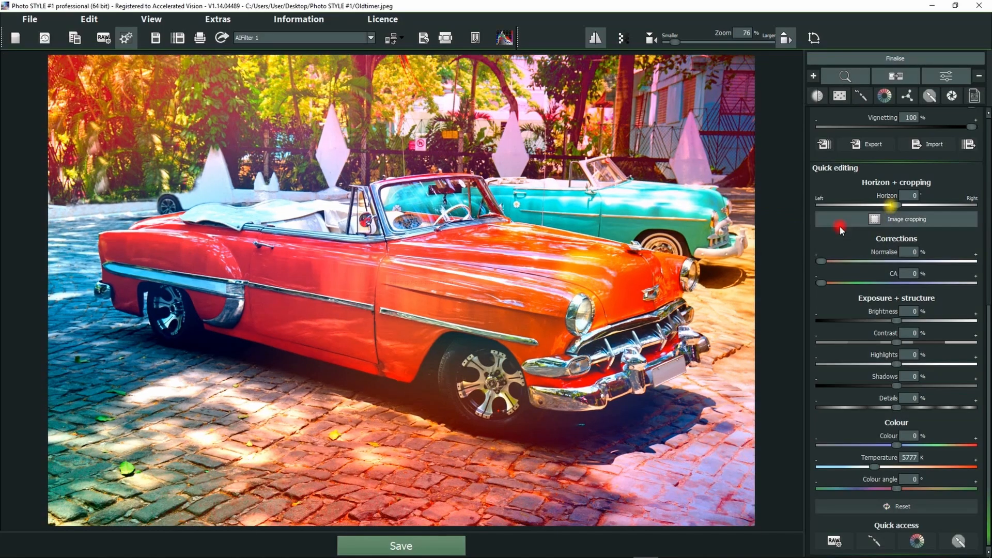
click(890, 216)
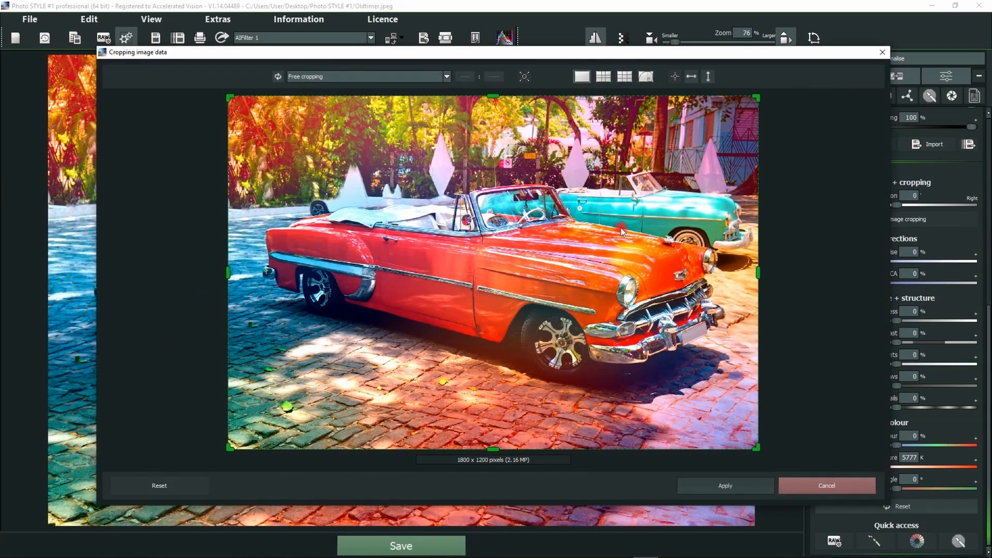
click(883, 52)
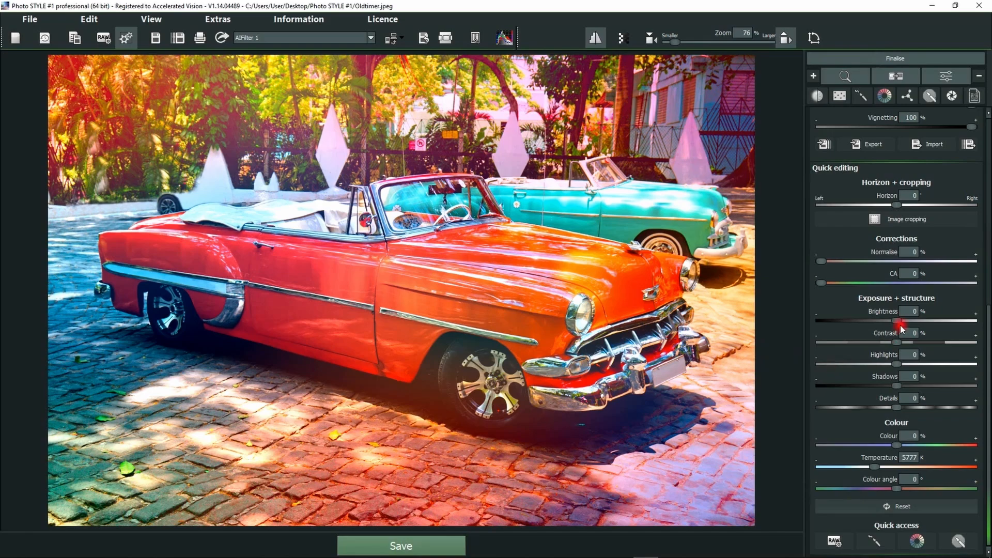
Step: Set brightness to -30, contrast to 37, highlights to -34, shadows to 24 and details to 43, and try a 45° colour angle before resetting it
drag(919, 323, 929, 408)
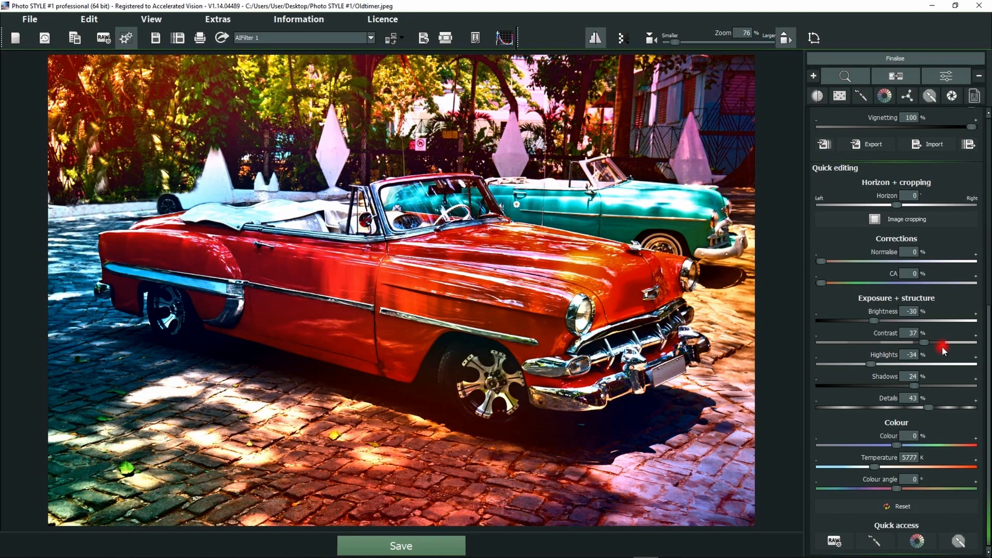
drag(897, 444, 919, 486)
double_click(870, 470)
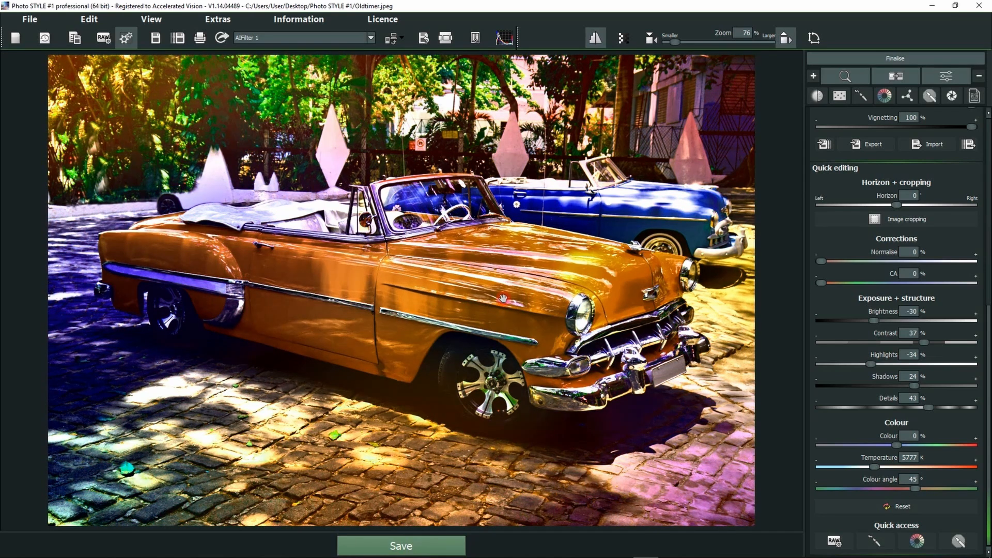
double_click(913, 489)
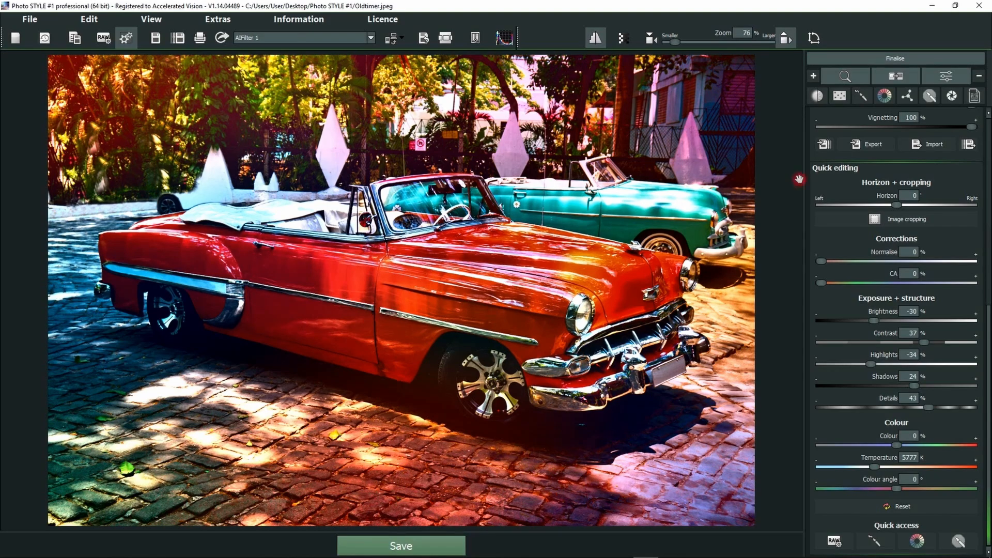
Step: Hide all editing sections and show micro-details, grain, local adjustments, colour module, artificial intelligence, corrections, focus peaking and watermark instead
click(987, 322)
scroll(987, 321, up, 5)
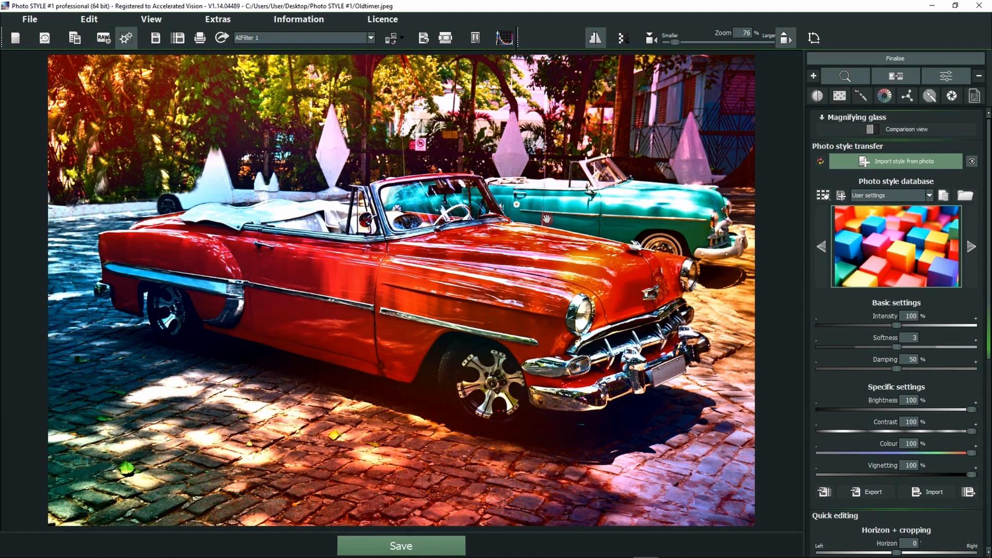
mouse_move(988, 183)
mouse_down()
mouse_move(988, 365)
mouse_move(988, 179)
mouse_up()
click(979, 76)
click(818, 97)
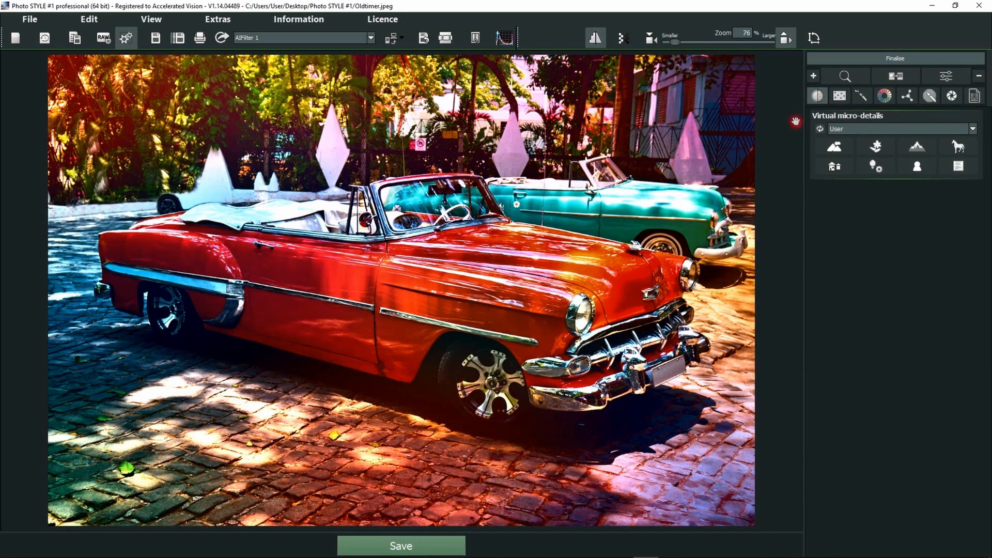
click(841, 97)
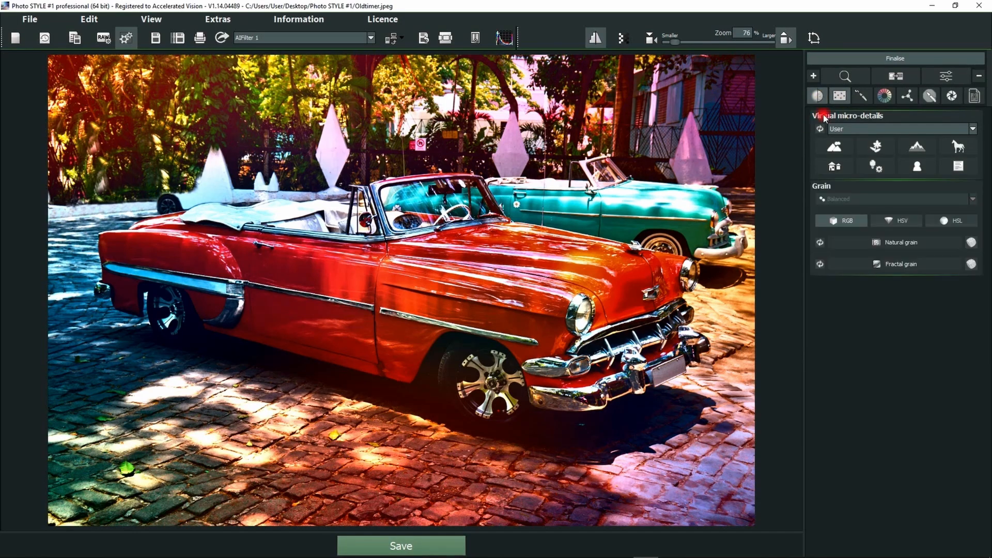
click(865, 96)
click(893, 98)
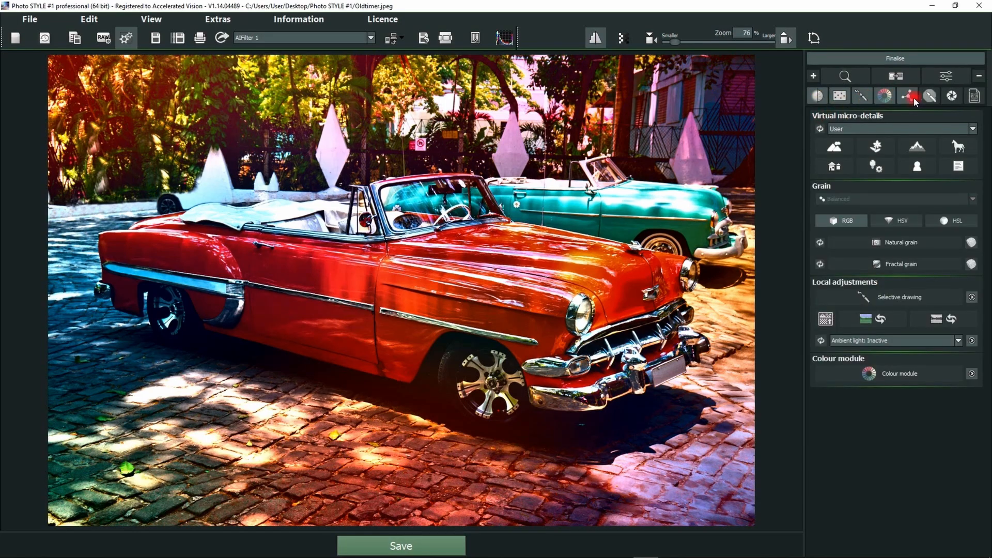
click(910, 98)
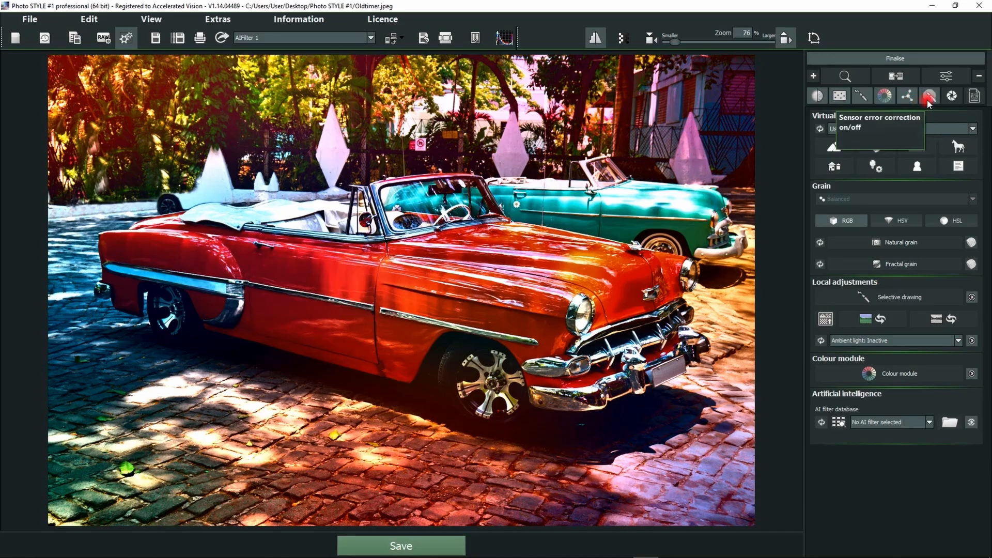
click(927, 99)
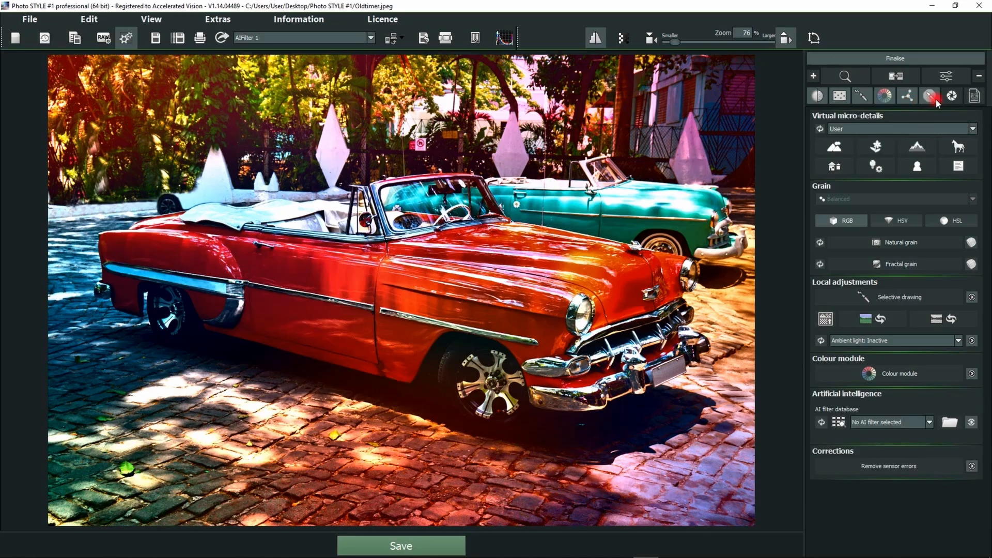
click(953, 102)
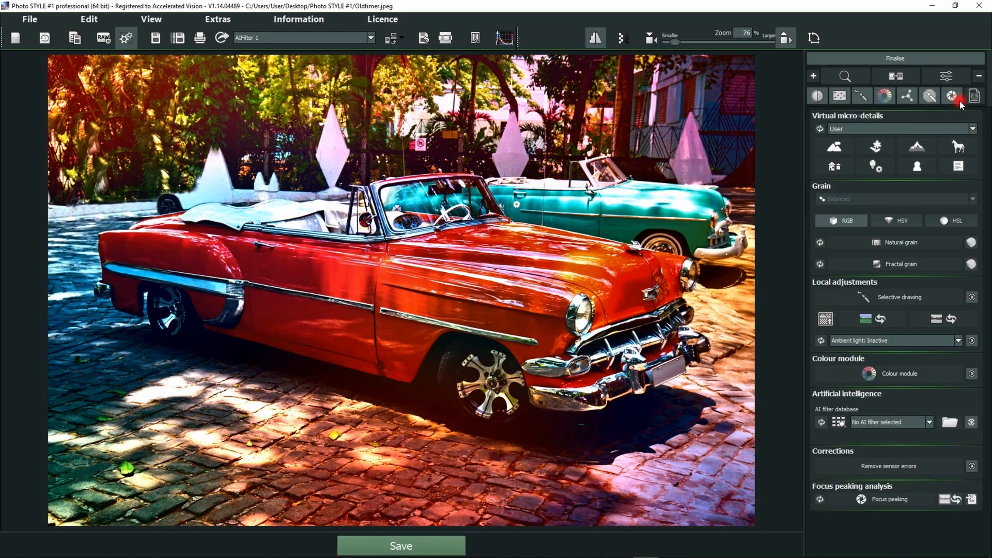
click(974, 100)
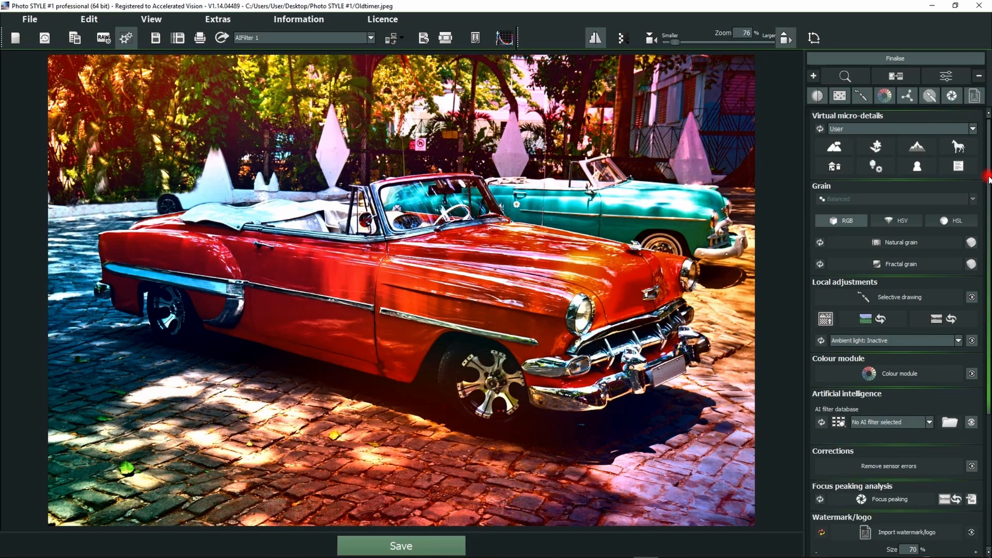
Step: Turn on the watermark, try it in the photo's lower-right corner, and turn it off again
scroll(987, 176, down, 5)
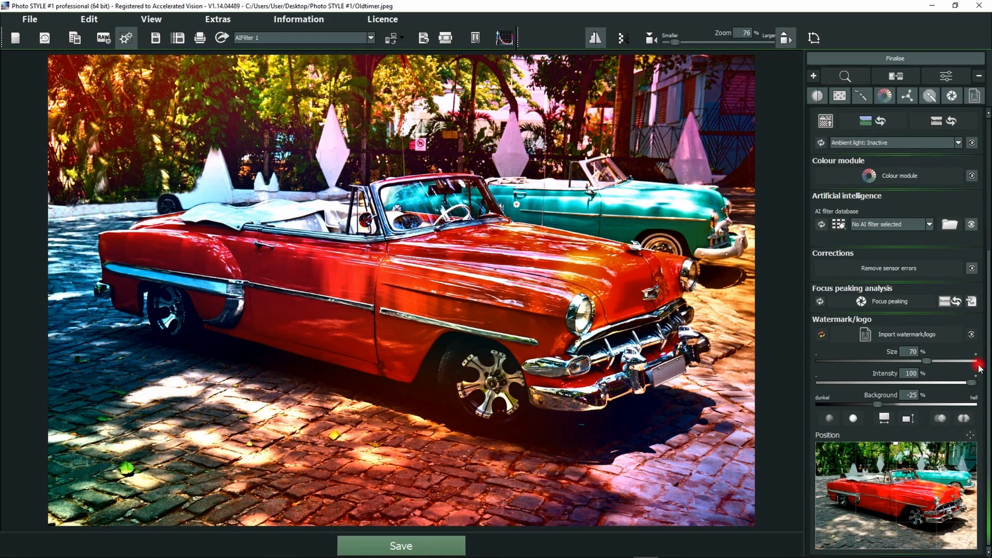
click(975, 338)
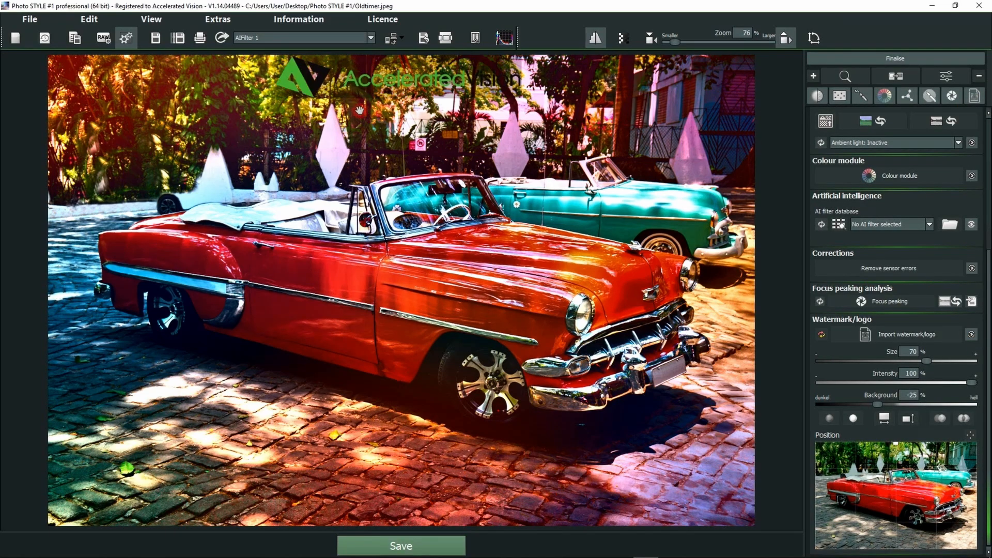
click(948, 518)
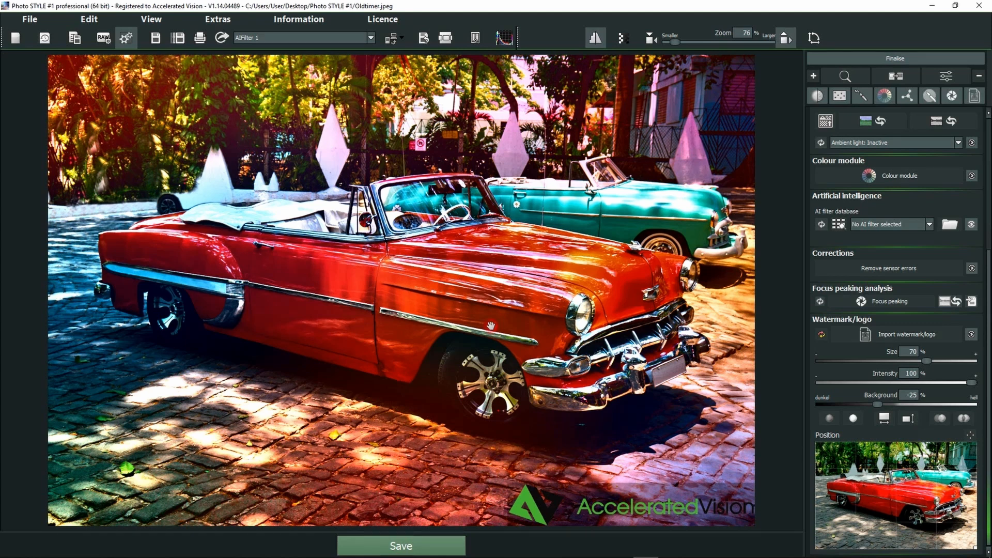
click(972, 335)
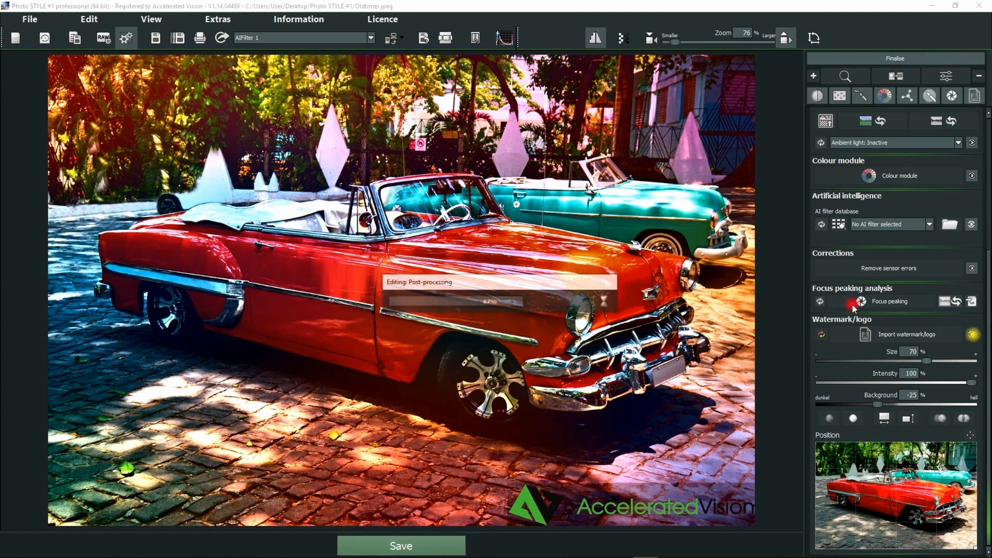
Step: Show only the magnifying glass, photo style transfer and quick editing sections, and reset all quick editing adjustments
click(980, 77)
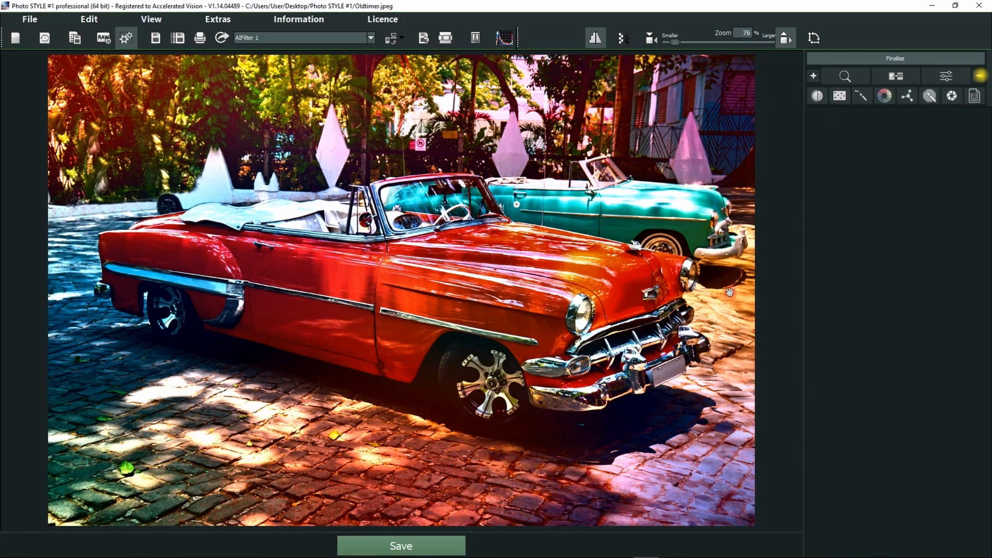
click(854, 76)
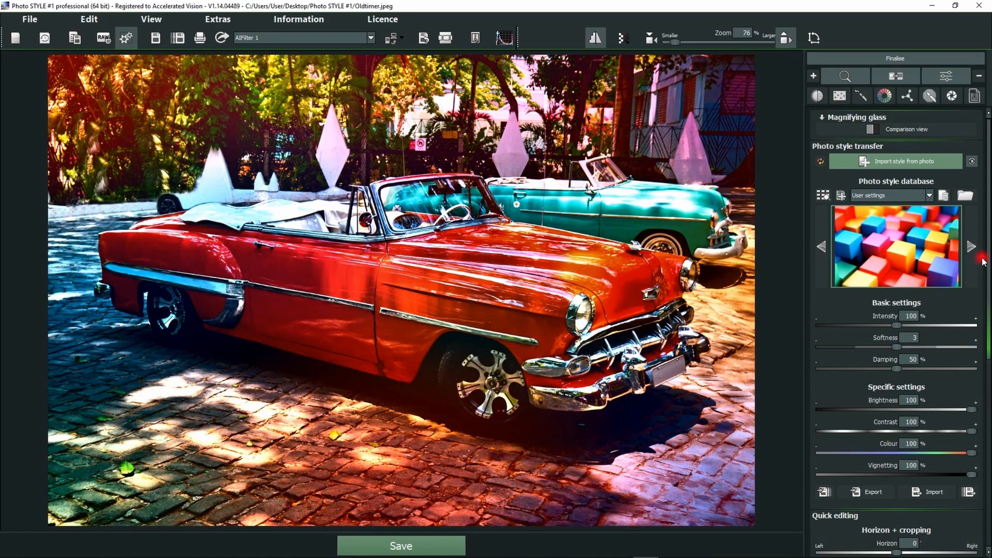
drag(988, 261, 988, 450)
click(882, 506)
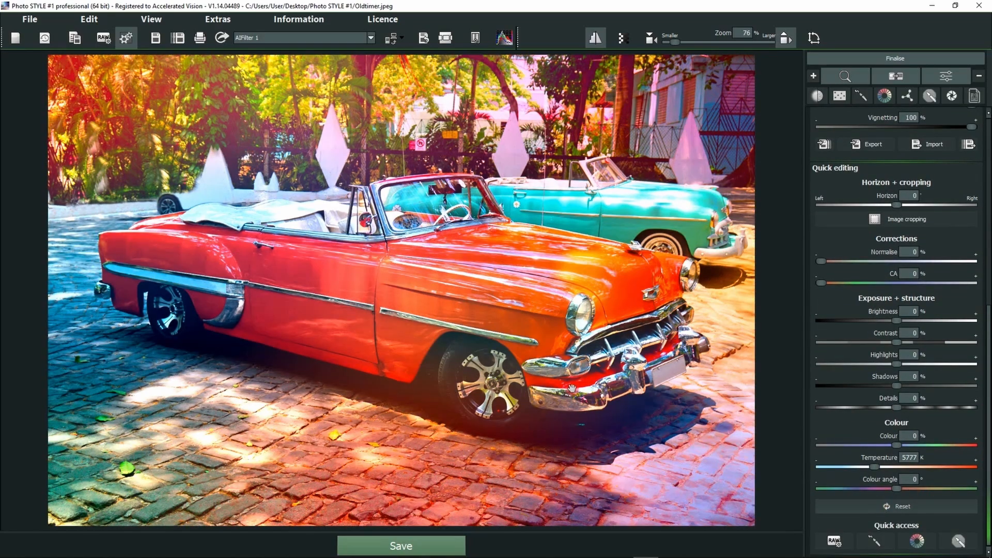
Step: Replace the applied photo style with the one imported from the Space image
click(988, 371)
click(988, 248)
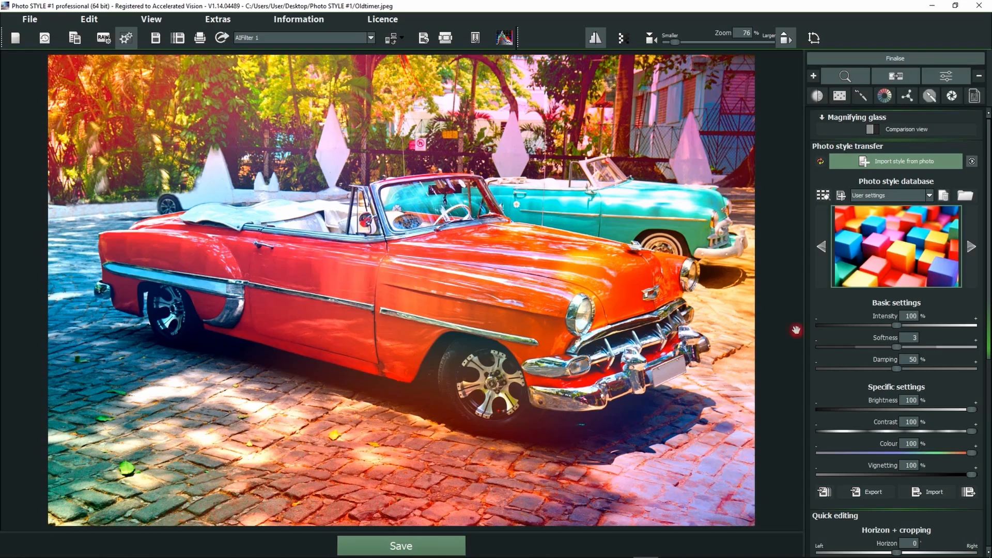
click(888, 238)
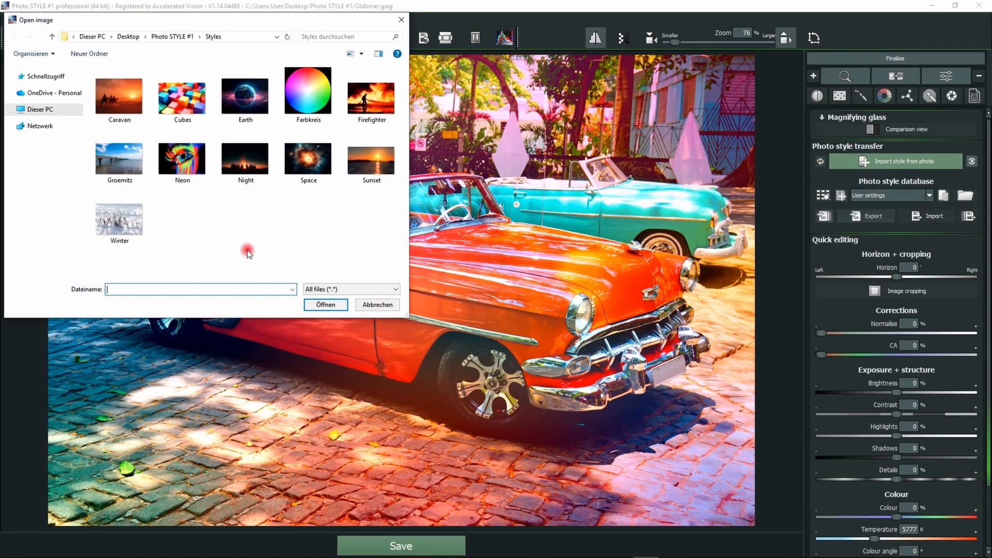
double_click(308, 164)
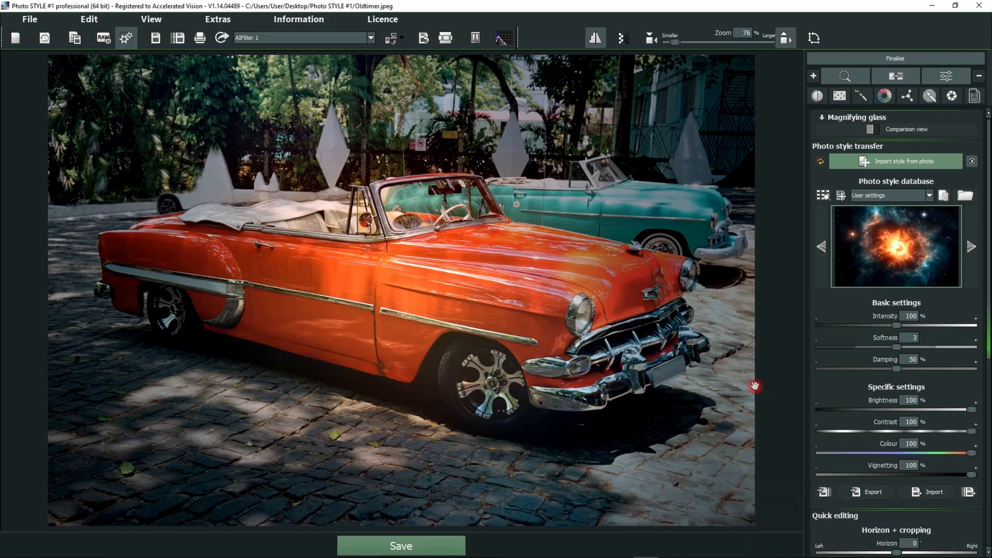
Step: Try the transferred photo style with vignetting at 0 %, and return the vignetting to 100 %
drag(972, 474, 821, 474)
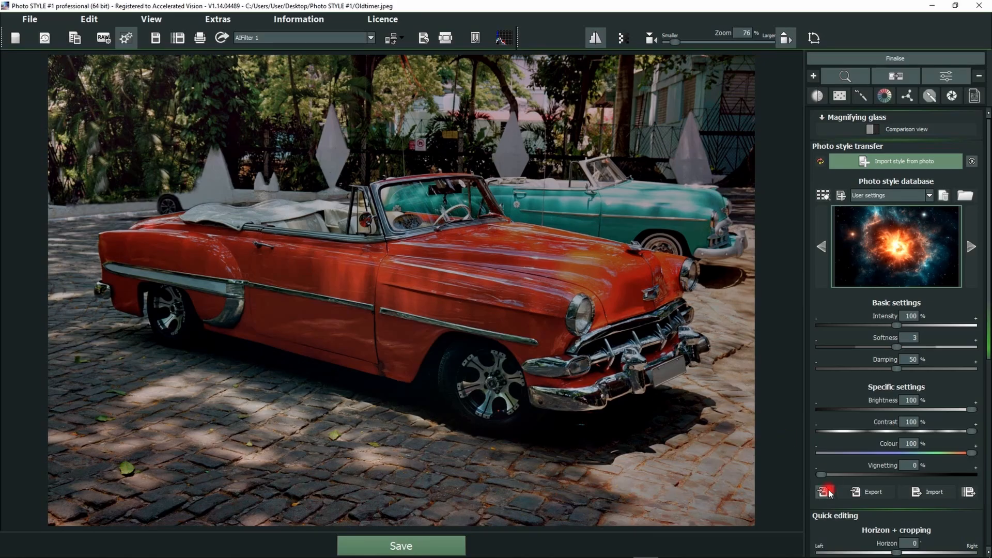
drag(822, 475, 979, 475)
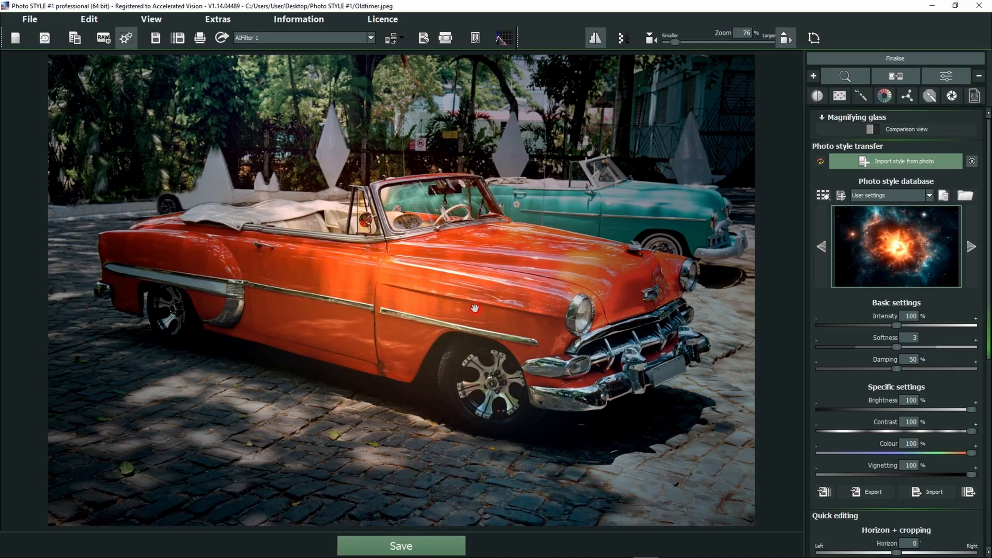
Step: Compare the photo style database presets as previews of the car photo in the variant browser and apply the Ocean Wave style
click(890, 195)
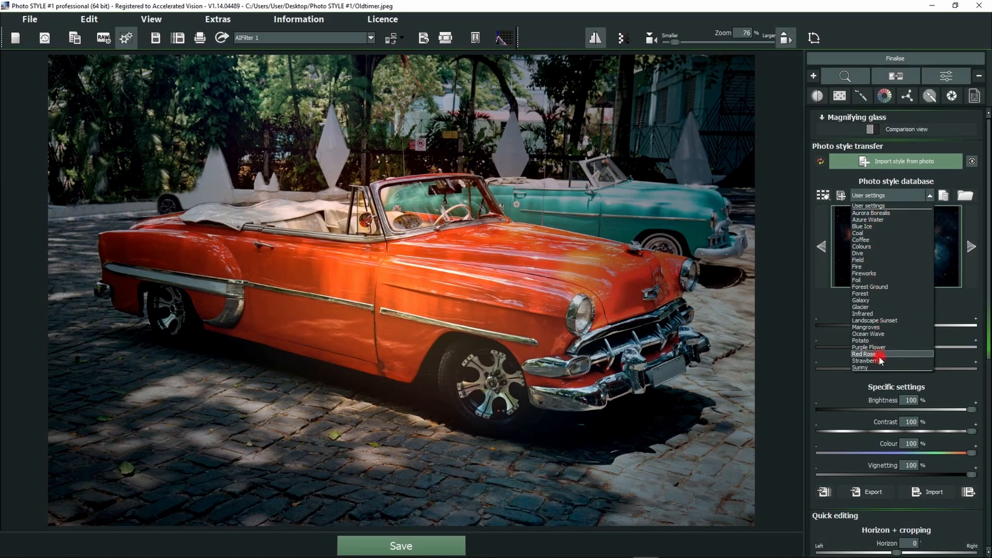
click(826, 309)
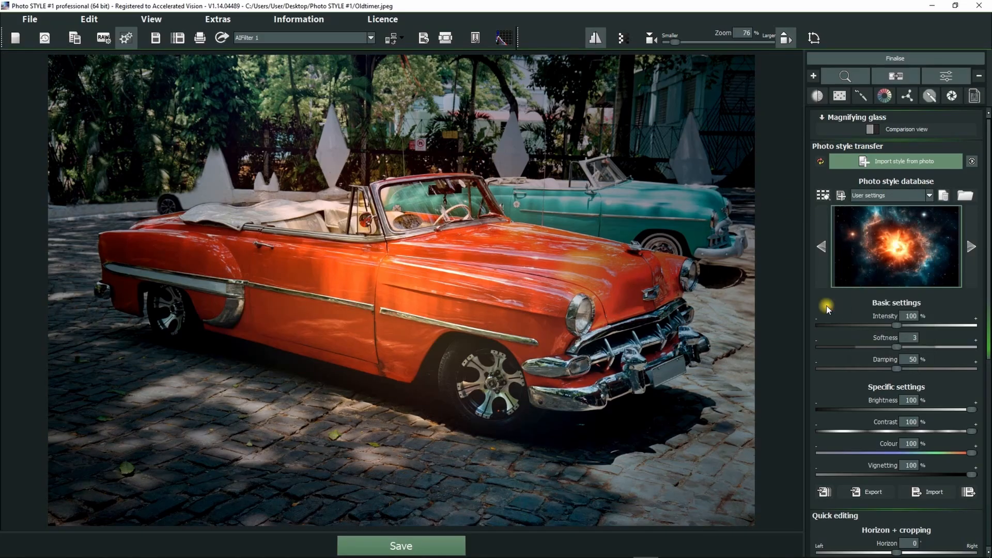
click(823, 196)
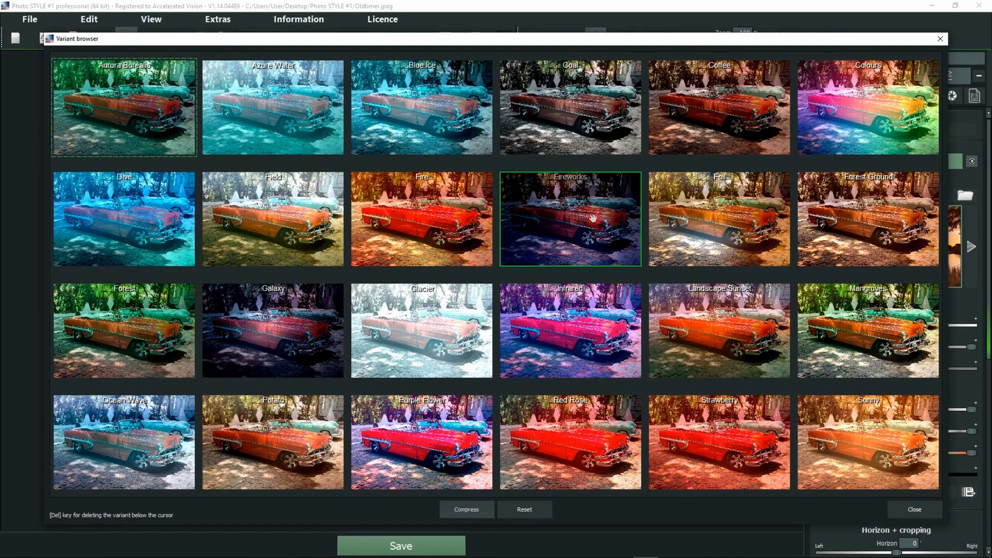
scroll(592, 219, up, 4)
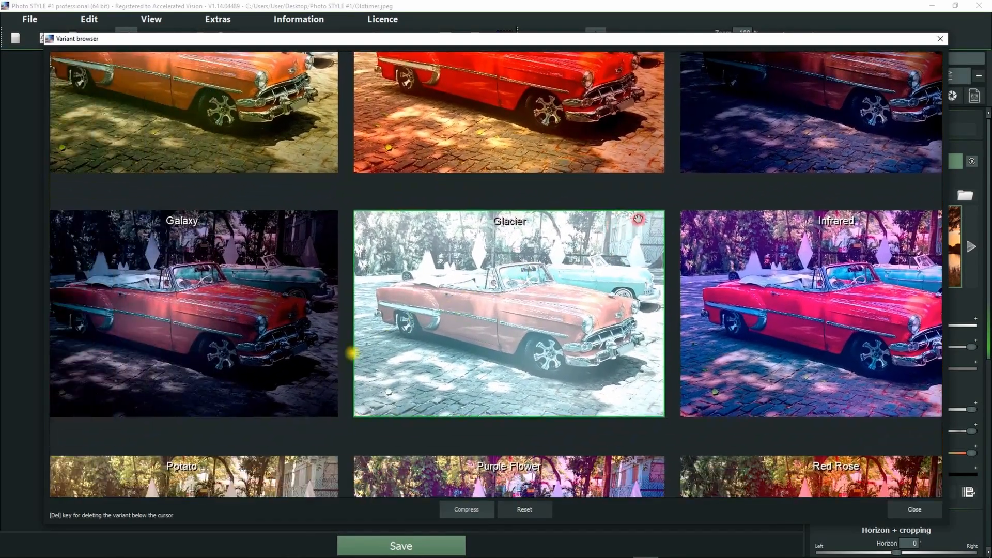
scroll(638, 219, down, 1)
scroll(523, 155, up, 1)
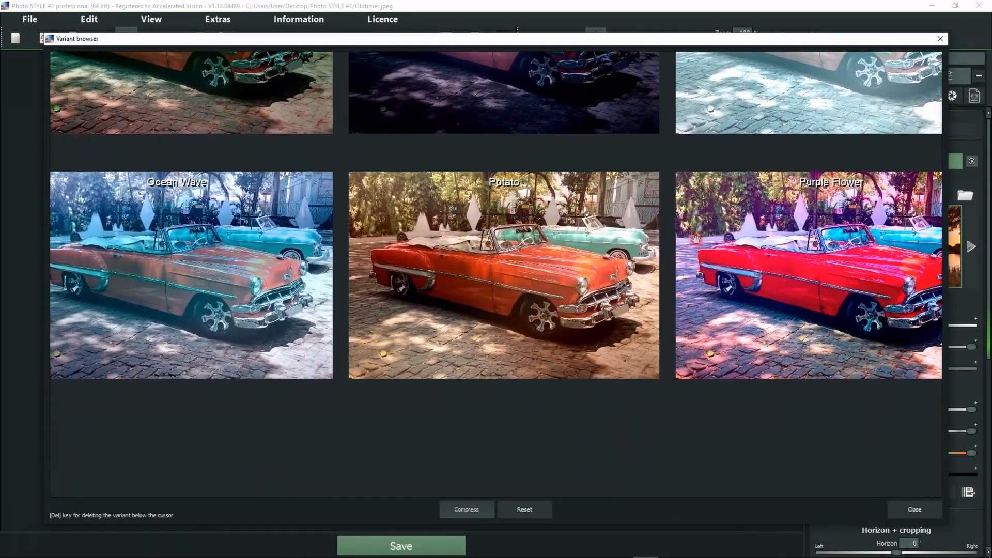
scroll(695, 239, up, 2)
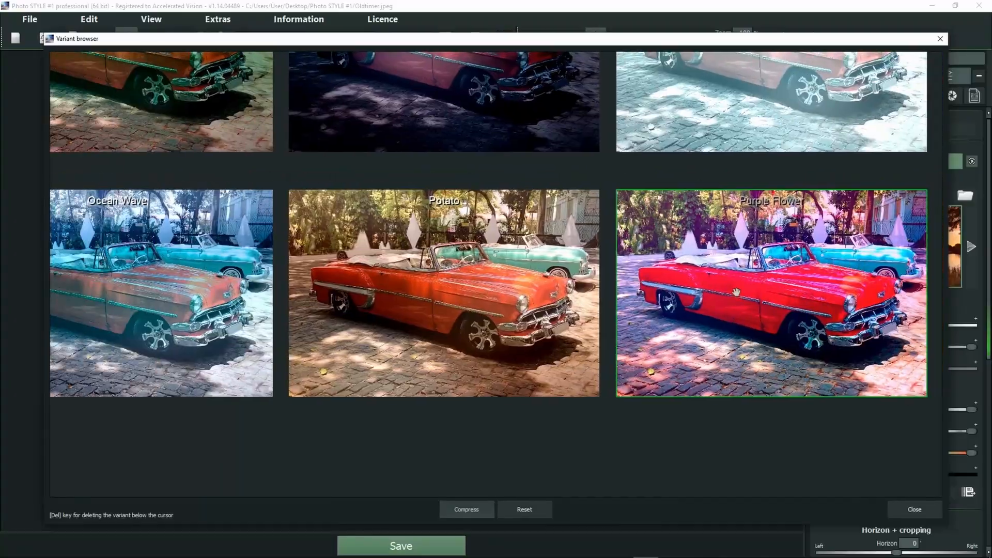
scroll(379, 310, left, 2)
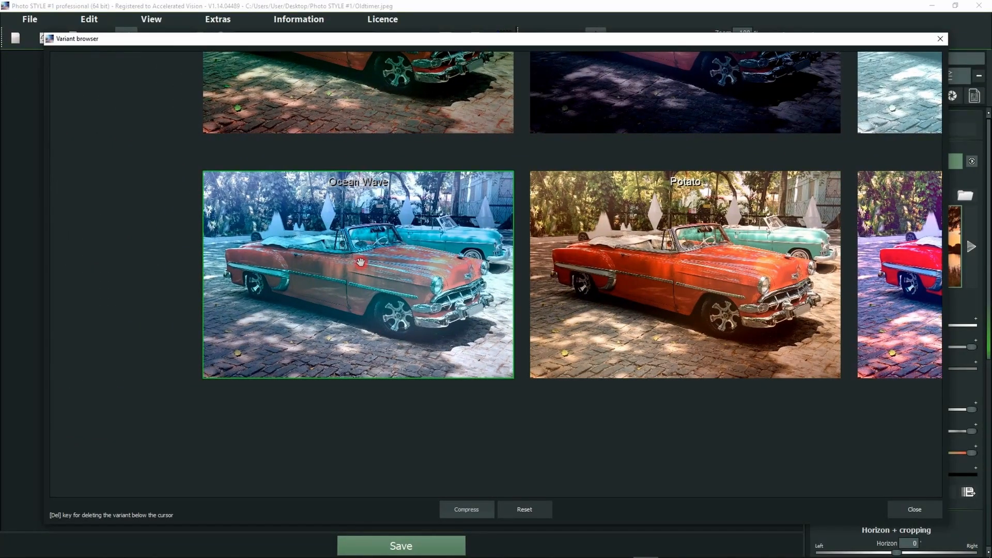
double_click(360, 262)
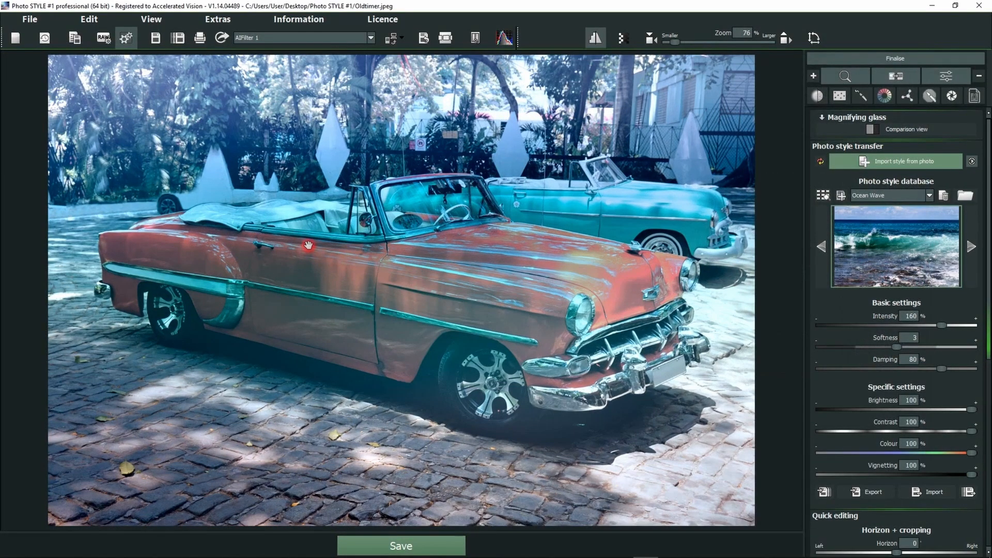